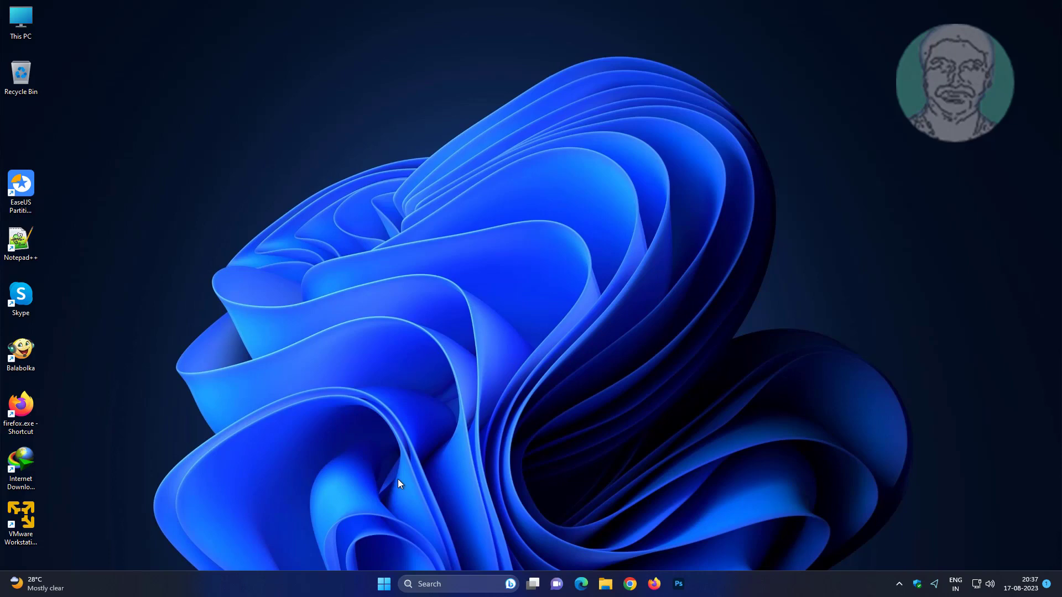
Step: Open the list of installed apps in Windows Settings
{"action": "left_click", "coordinate": [386, 587]}
{"action": "left_click", "coordinate": [393, 310]}
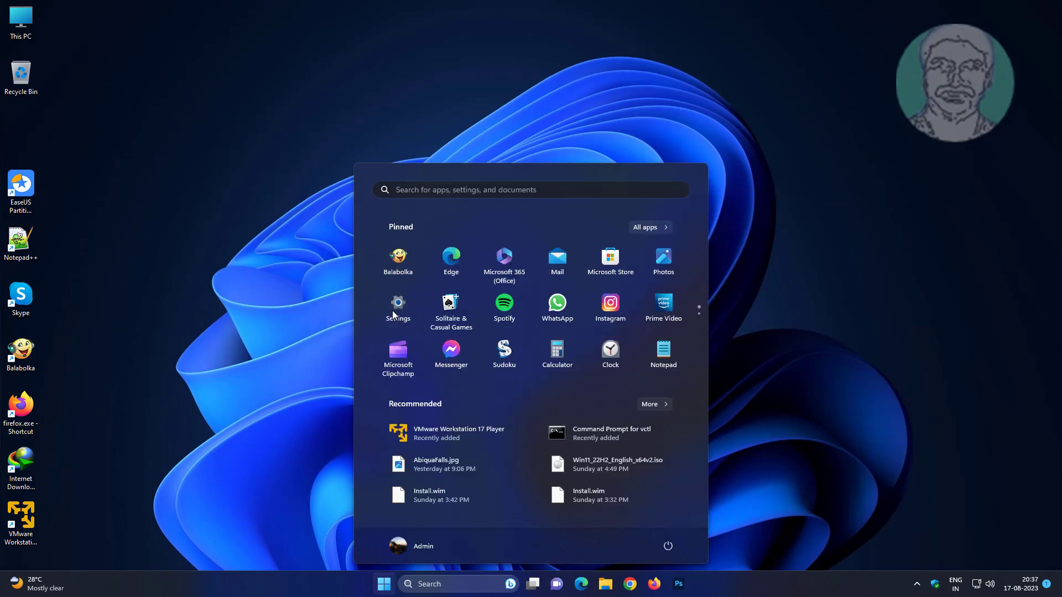
{"action": "left_click", "coordinate": [38, 208]}
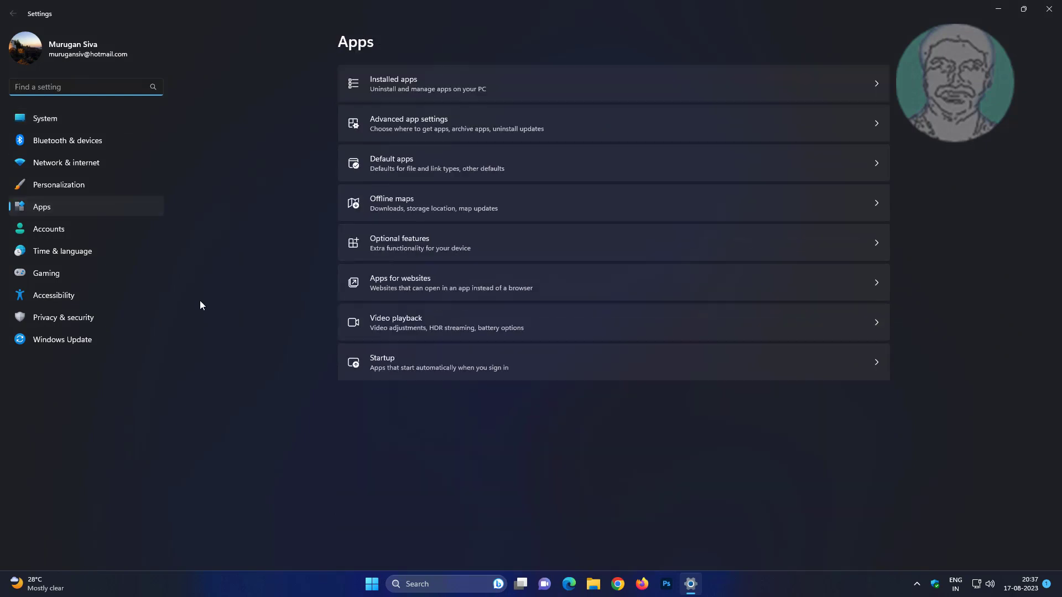
{"action": "left_click", "coordinate": [428, 81]}
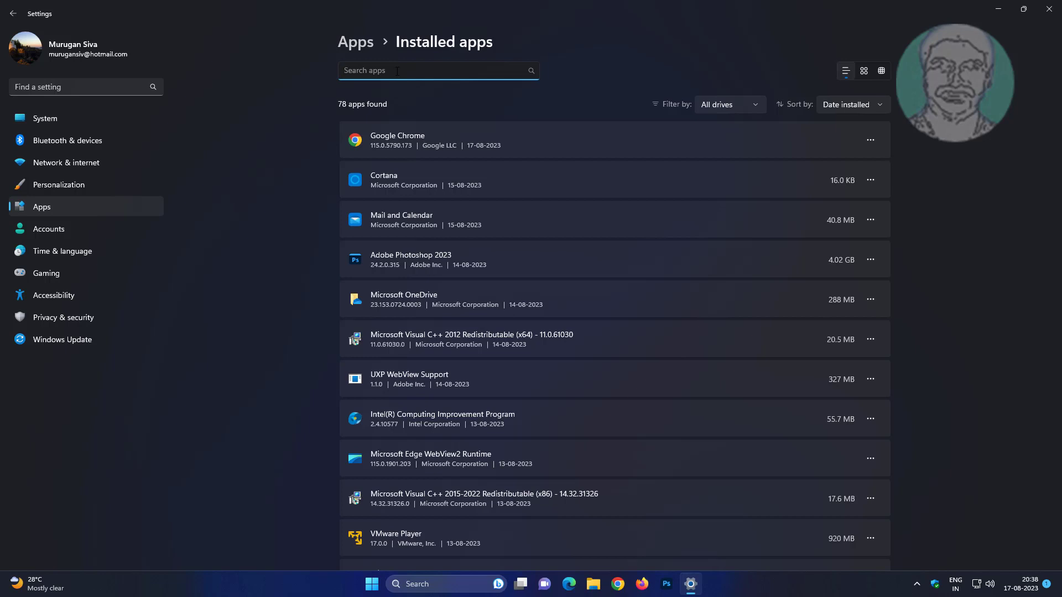
Step: Search the installed apps for "windows security" and open the advanced options of the Windows Security app
{"action": "type", "text": "windows "}
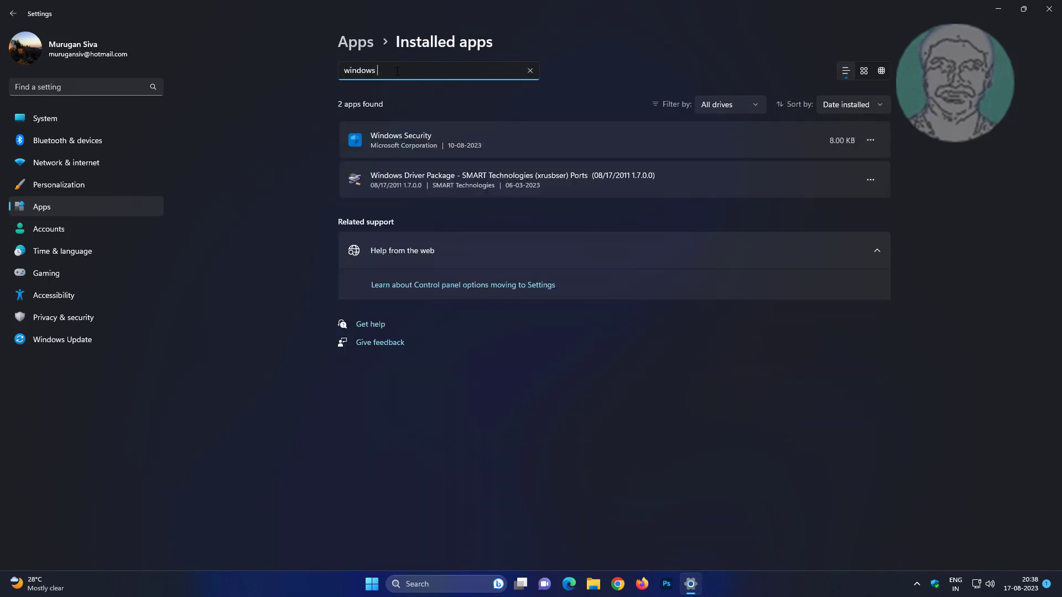
{"action": "type", "text": "security"}
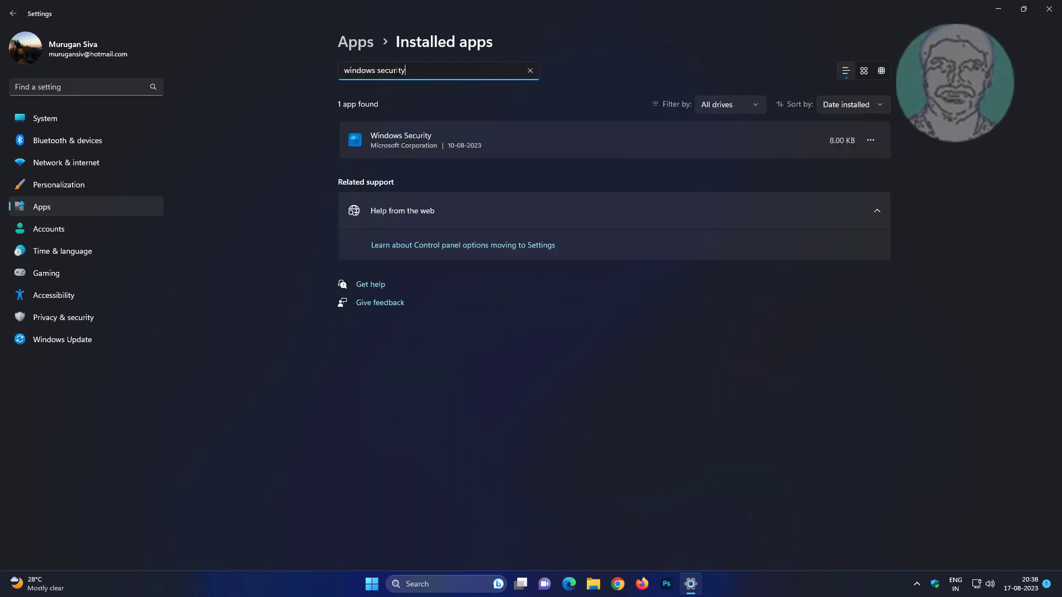
{"action": "left_click", "coordinate": [582, 154]}
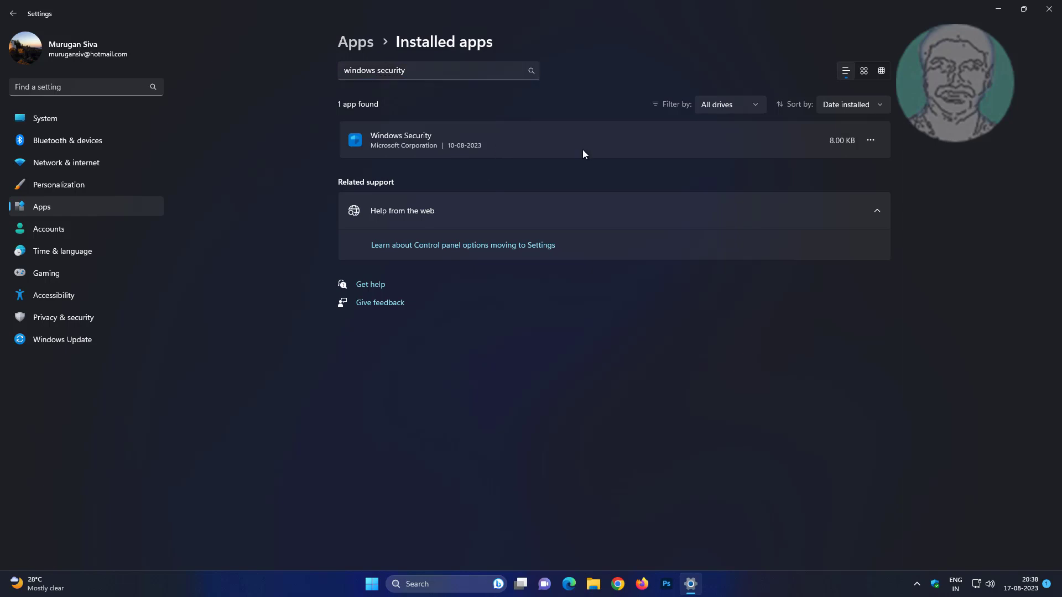
{"action": "left_click", "coordinate": [869, 138]}
{"action": "left_click", "coordinate": [790, 162]}
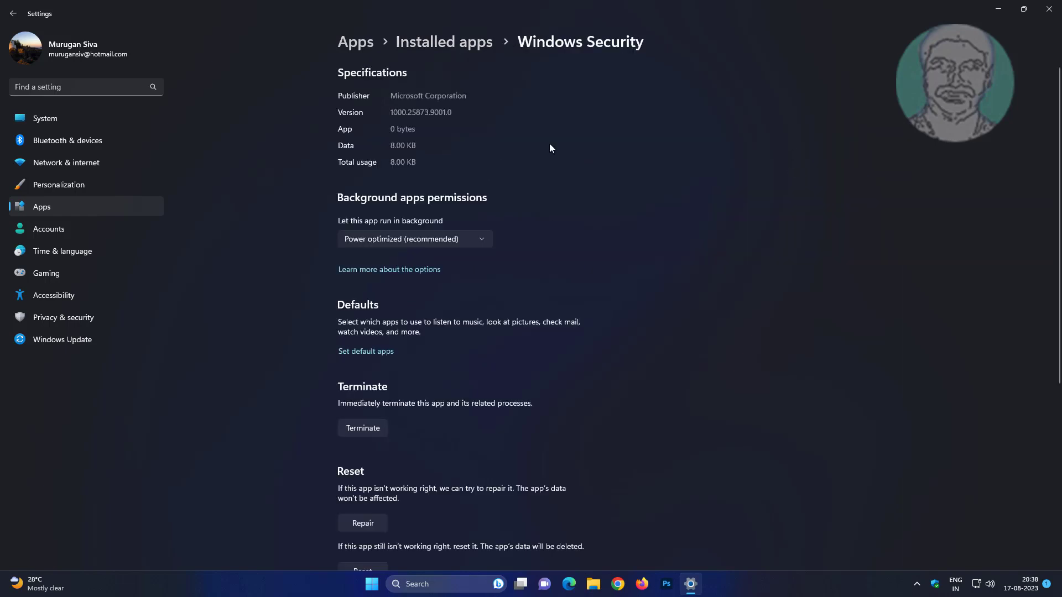
Step: Repair the Windows Security app and reset it, confirming the deletion of its data
{"action": "scroll", "coordinate": [561, 381], "scroll_direction": "down", "scroll_amount": 4}
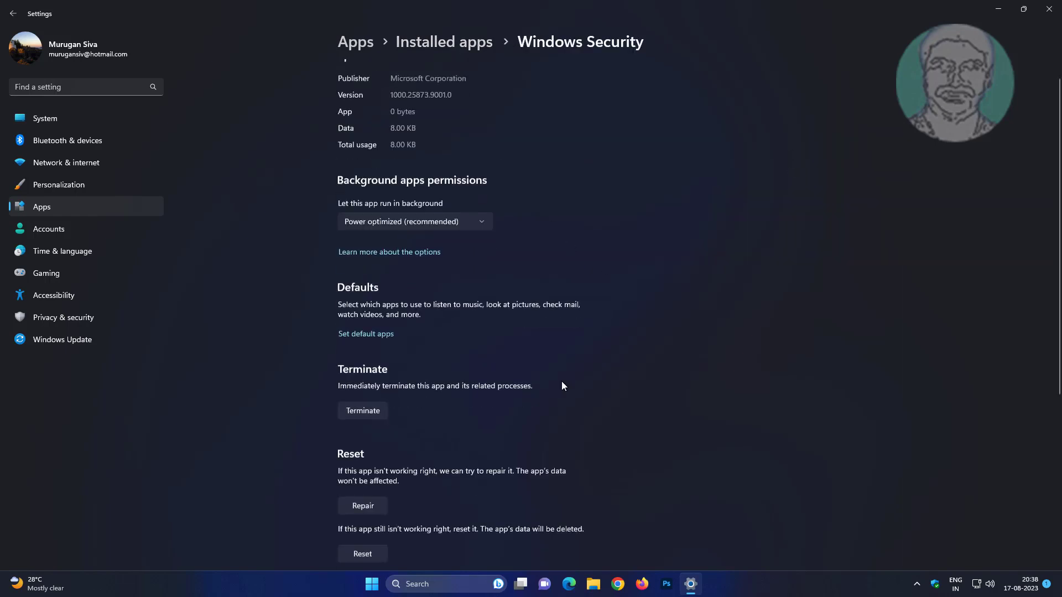
{"action": "left_click", "coordinate": [359, 296]}
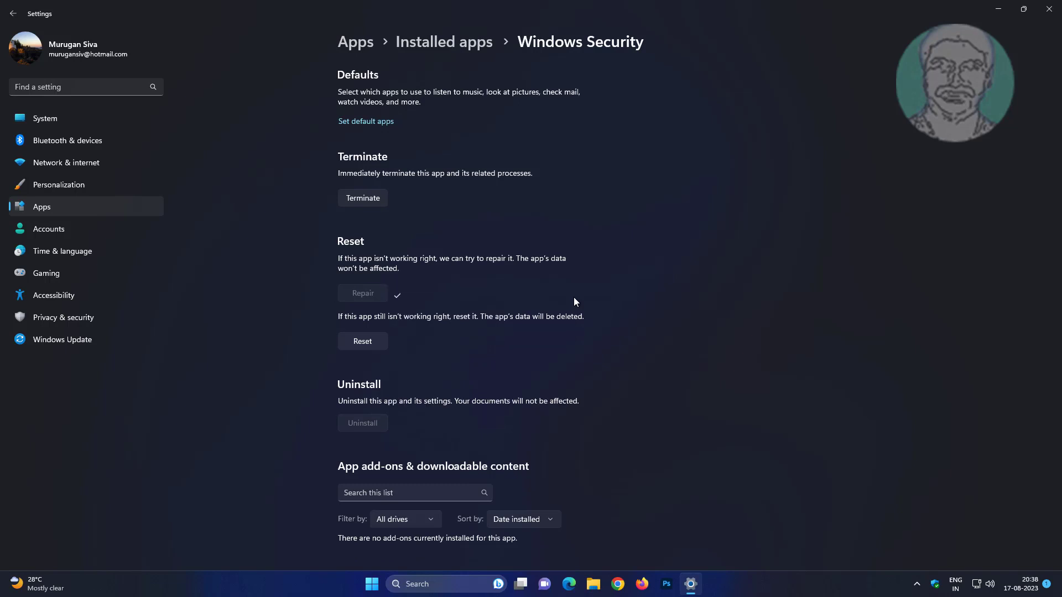
{"action": "left_click", "coordinate": [372, 342]}
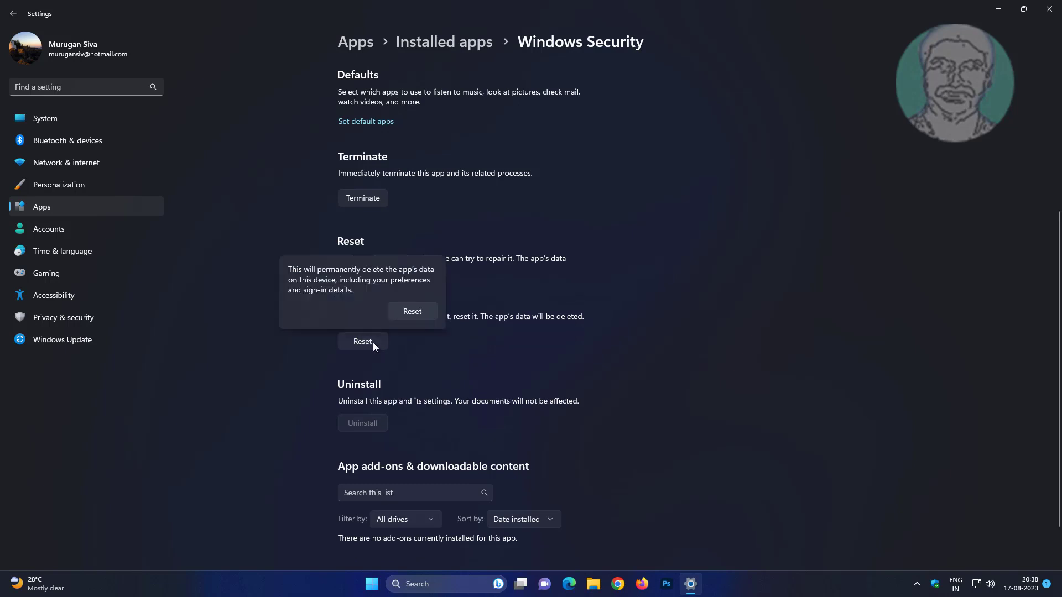
{"action": "left_click", "coordinate": [412, 311]}
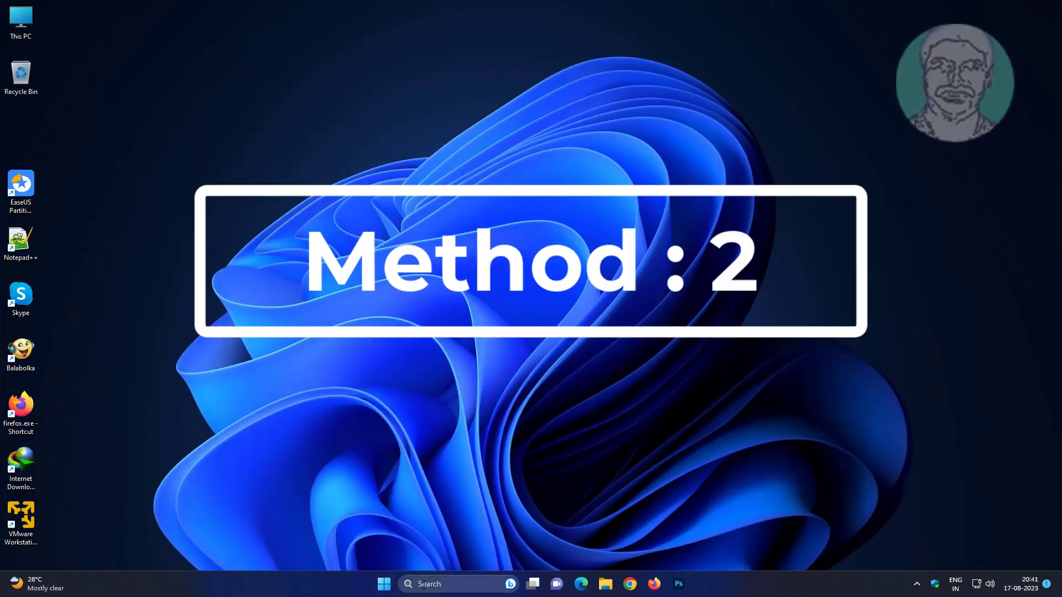
Step: Launch gpedit.msc, maximize the Local Group Policy Editor and widen its tree pane so the folder names are readable
{"action": "left_click", "coordinate": [432, 584]}
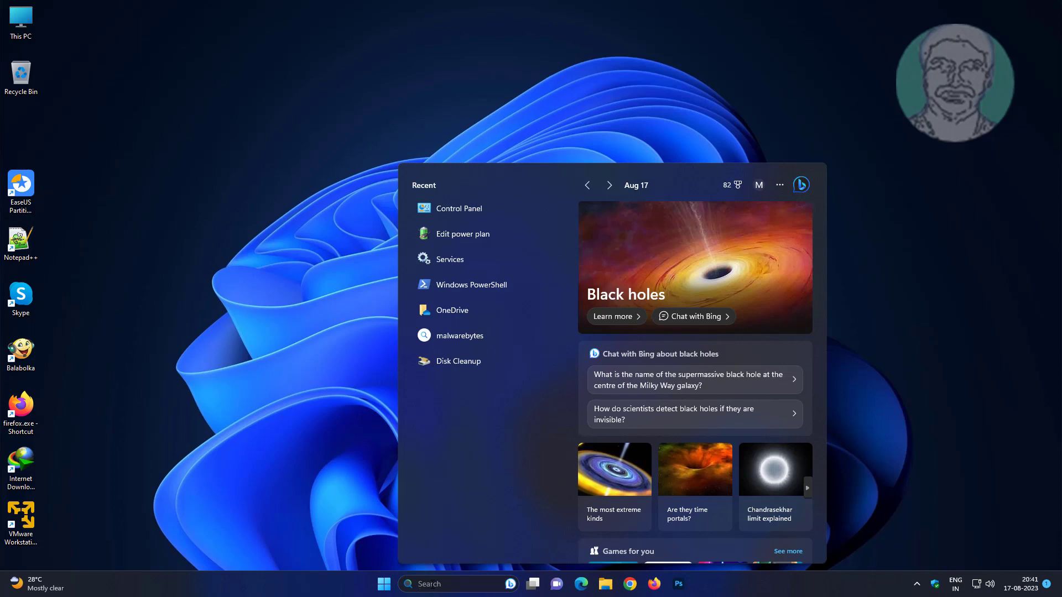
{"action": "type", "text": "gpedi"}
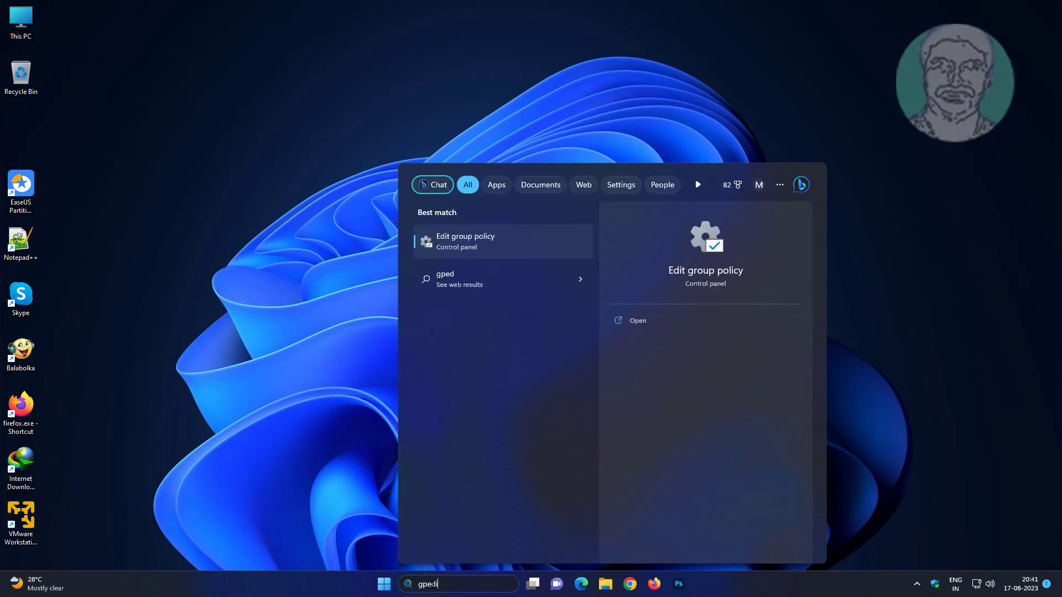
{"action": "type", "text": "t.msc"}
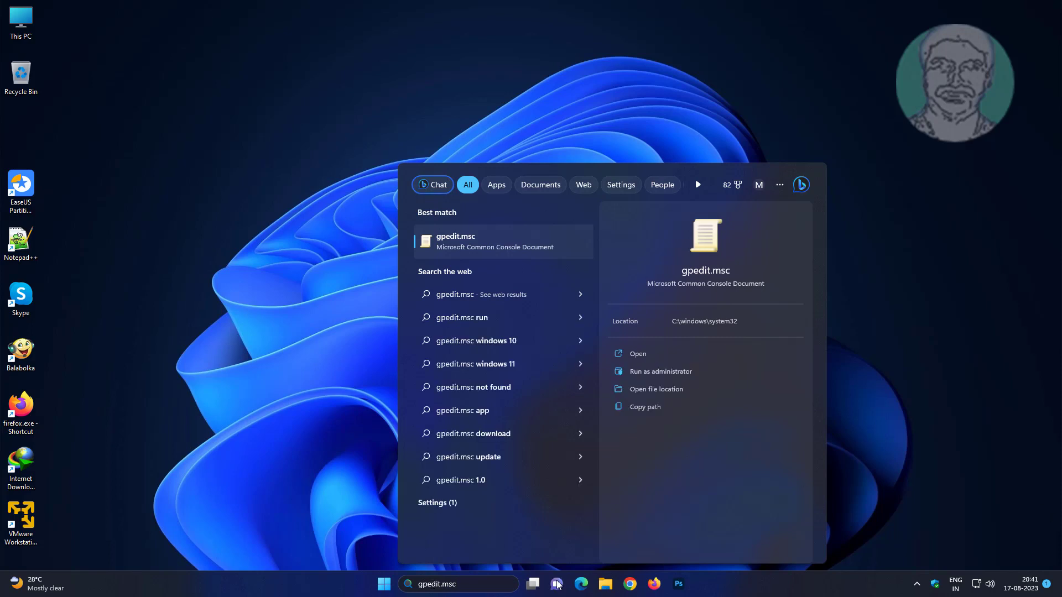
{"action": "left_click", "coordinate": [476, 244]}
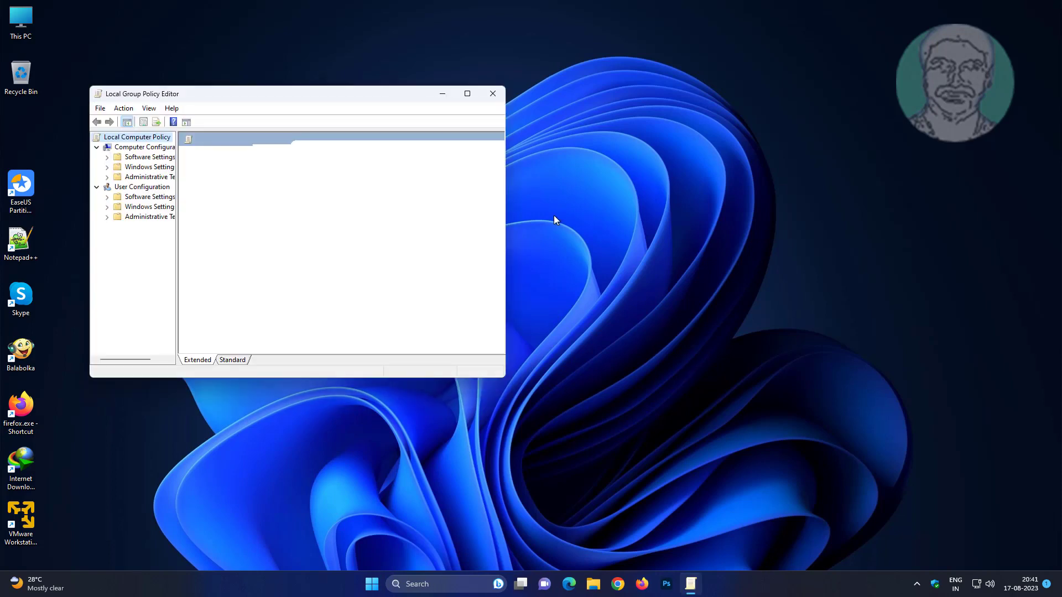
{"action": "left_click", "coordinate": [468, 96]}
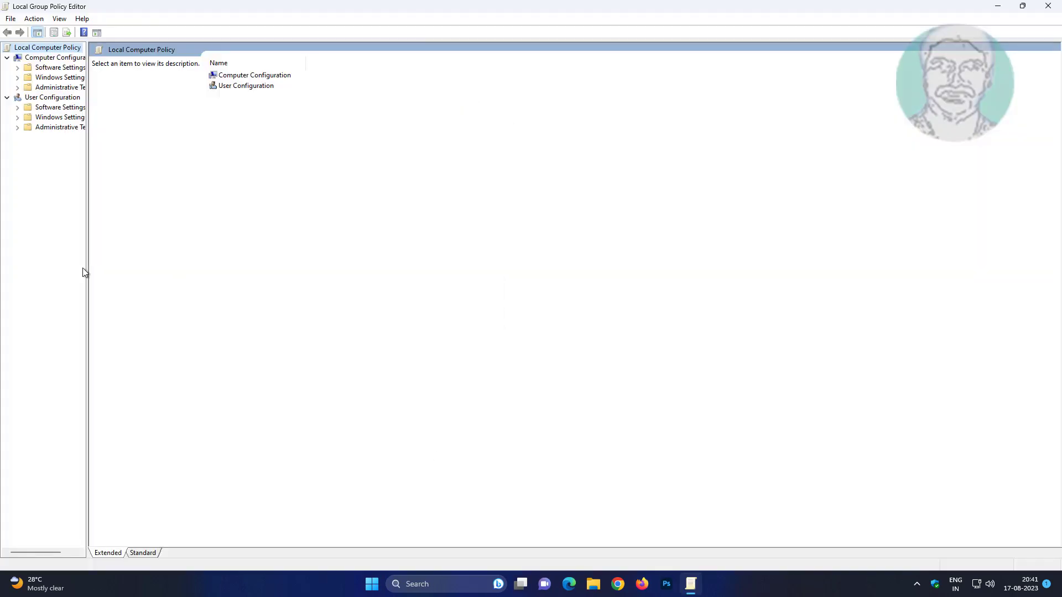
{"action": "left_click_drag", "start_coordinate": [87, 267], "coordinate": [241, 277]}
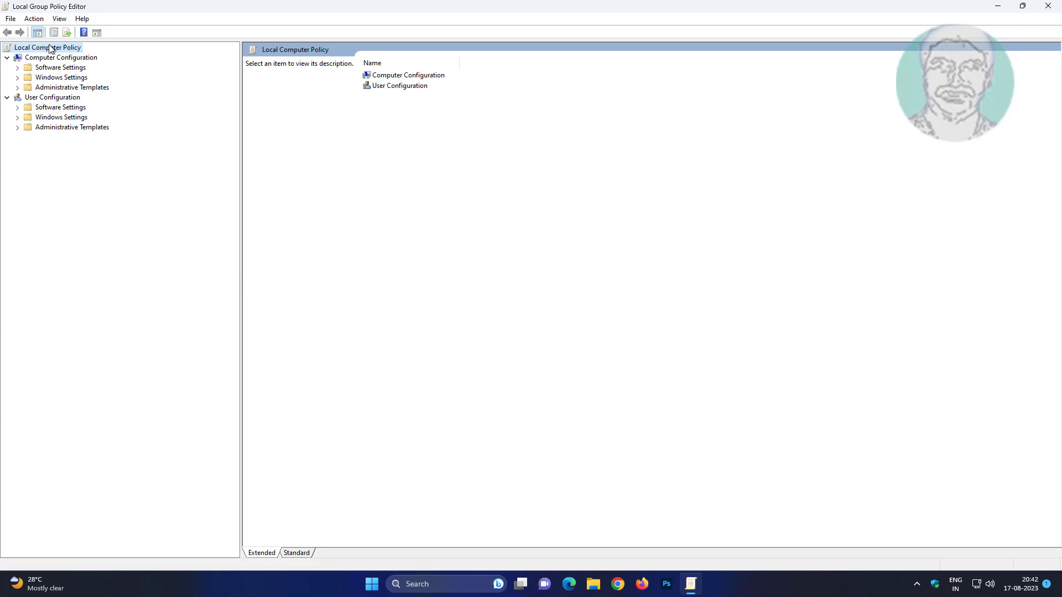
Step: Open the Local Security Authority policies under Computer Configuration > Administrative Templates > System
{"action": "left_click", "coordinate": [38, 88]}
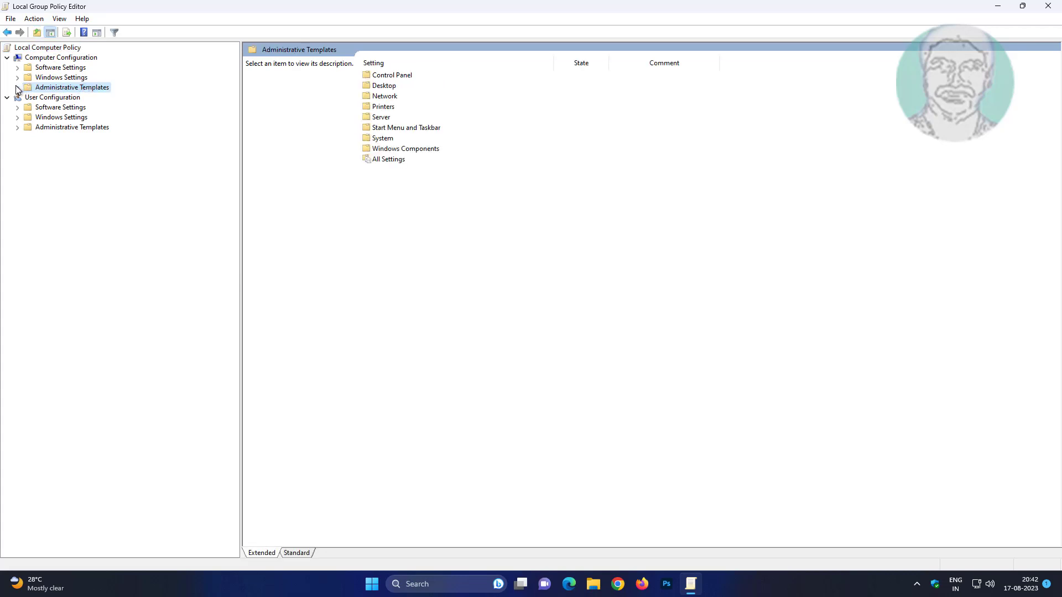
{"action": "left_click", "coordinate": [17, 88]}
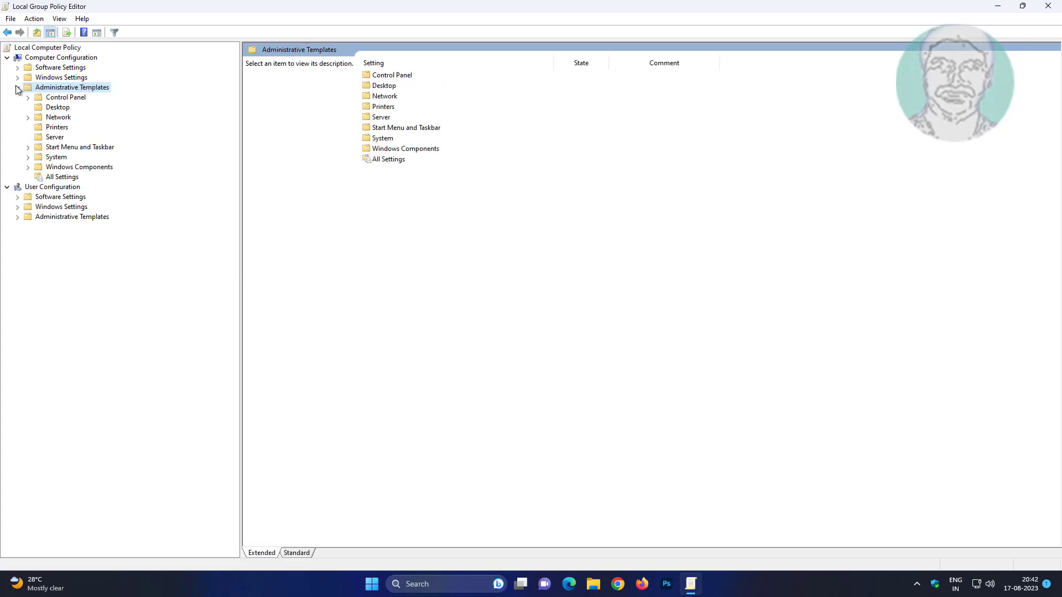
{"action": "left_click", "coordinate": [56, 157]}
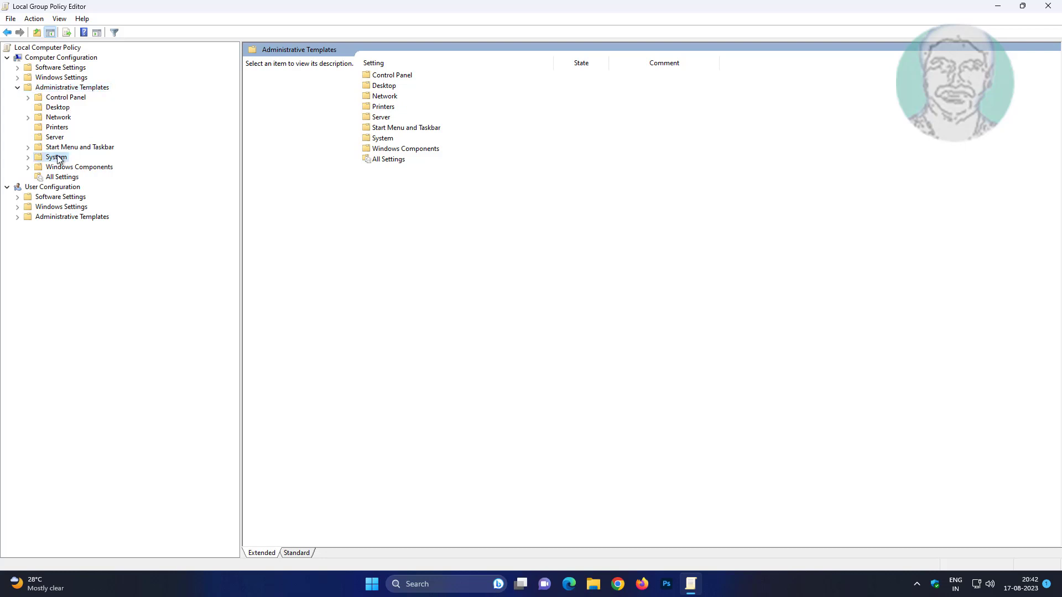
{"action": "left_click", "coordinate": [28, 157]}
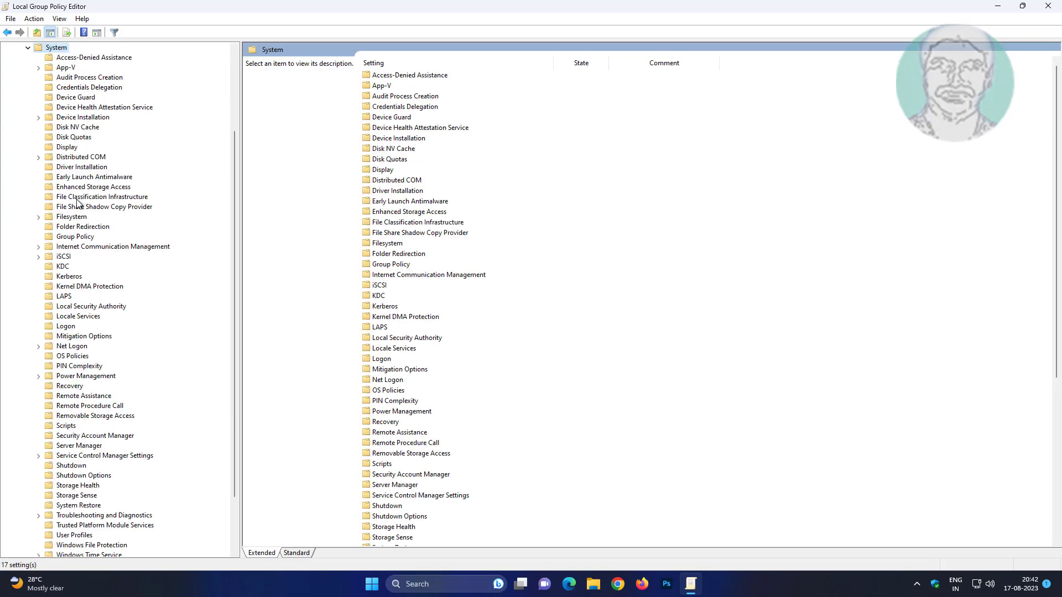
{"action": "left_click", "coordinate": [93, 309]}
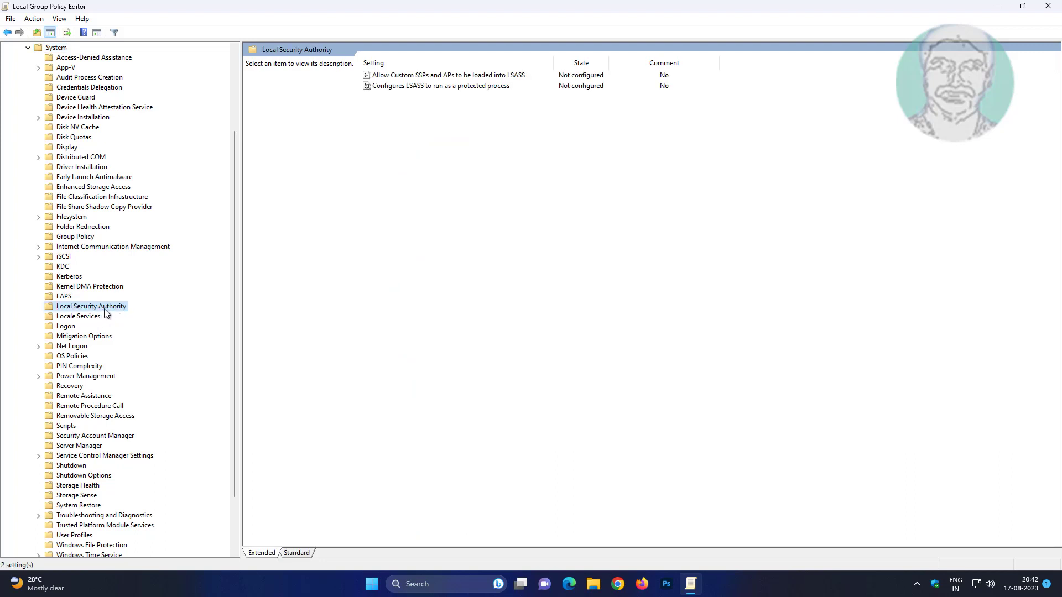
Step: Enable the policy "Configures LSASS to run as a protected process" with the option Enabled with UEFI Lock and apply it
{"action": "left_click", "coordinate": [498, 88]}
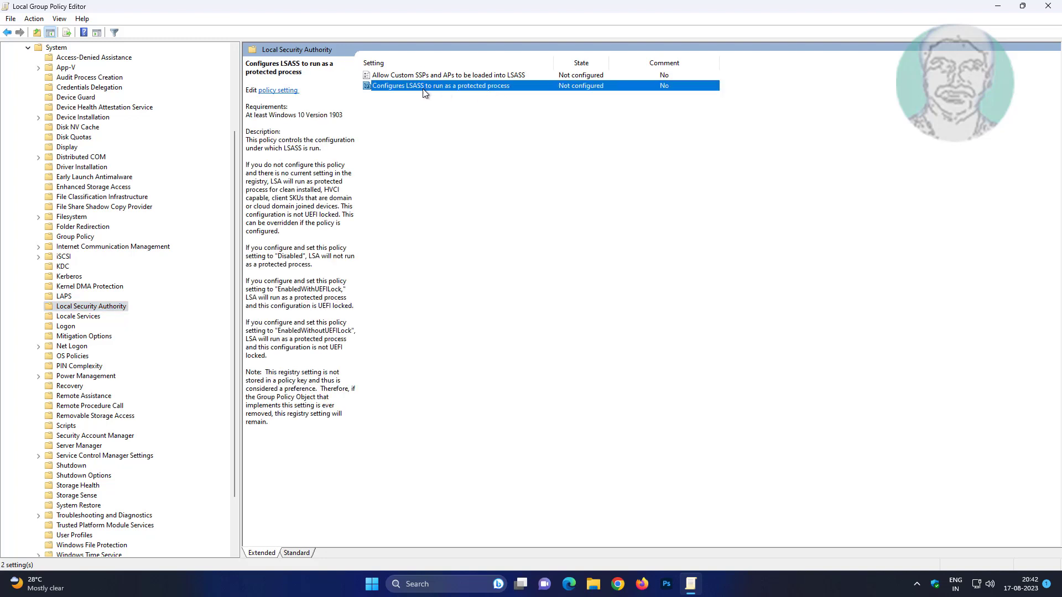
{"action": "double_click", "coordinate": [489, 88]}
{"action": "left_click", "coordinate": [107, 158]}
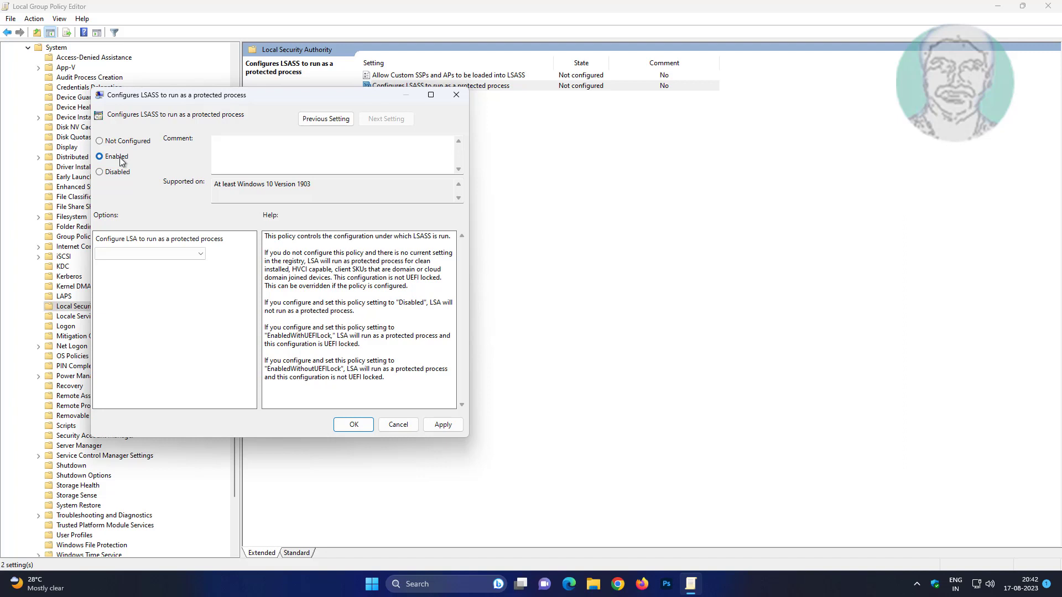
{"action": "left_click", "coordinate": [197, 253]}
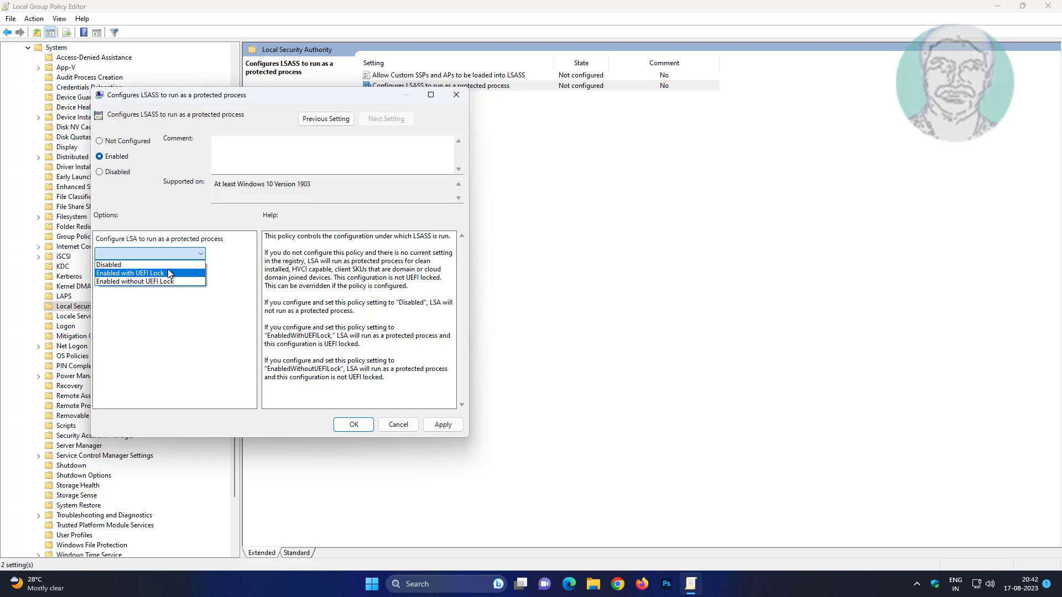
{"action": "left_click", "coordinate": [165, 273]}
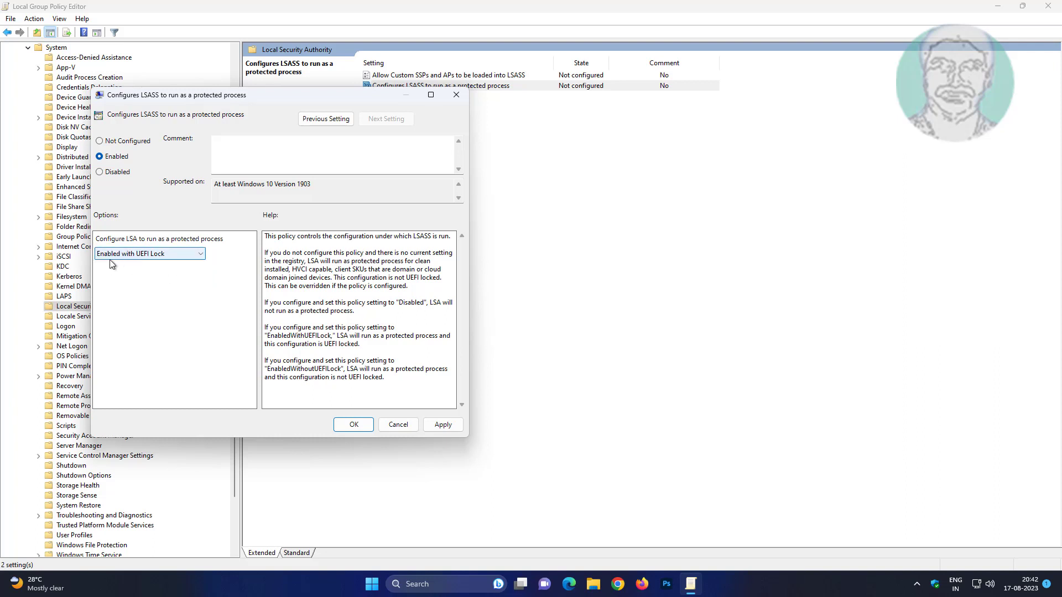
{"action": "left_click", "coordinate": [441, 425]}
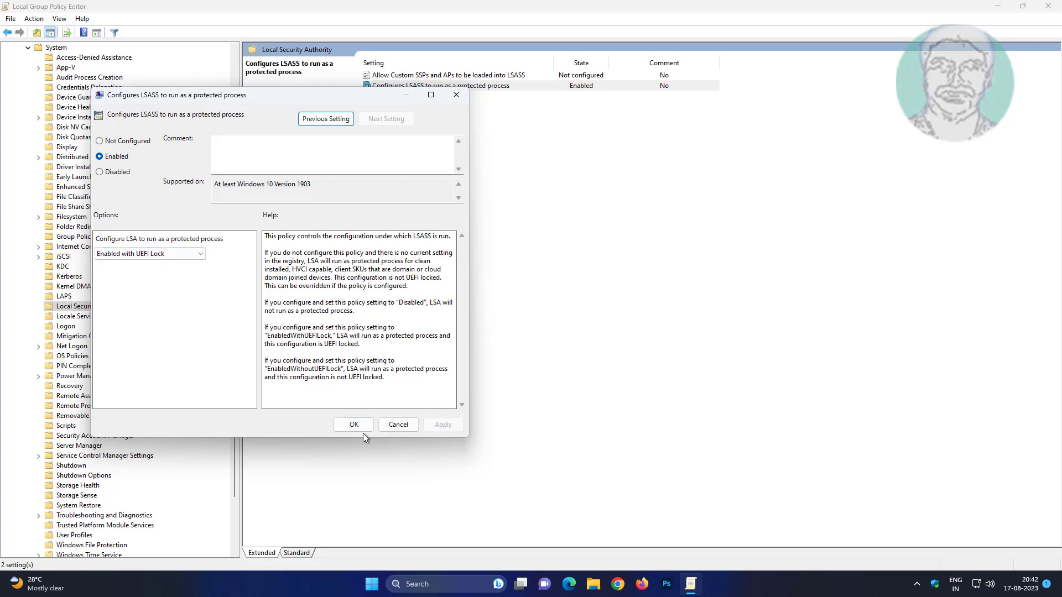
{"action": "left_click", "coordinate": [354, 425]}
Step: Collapse the System and Administrative Templates folders and close the Local Group Policy Editor
{"action": "scroll", "coordinate": [122, 235], "scroll_direction": "up", "scroll_amount": 4}
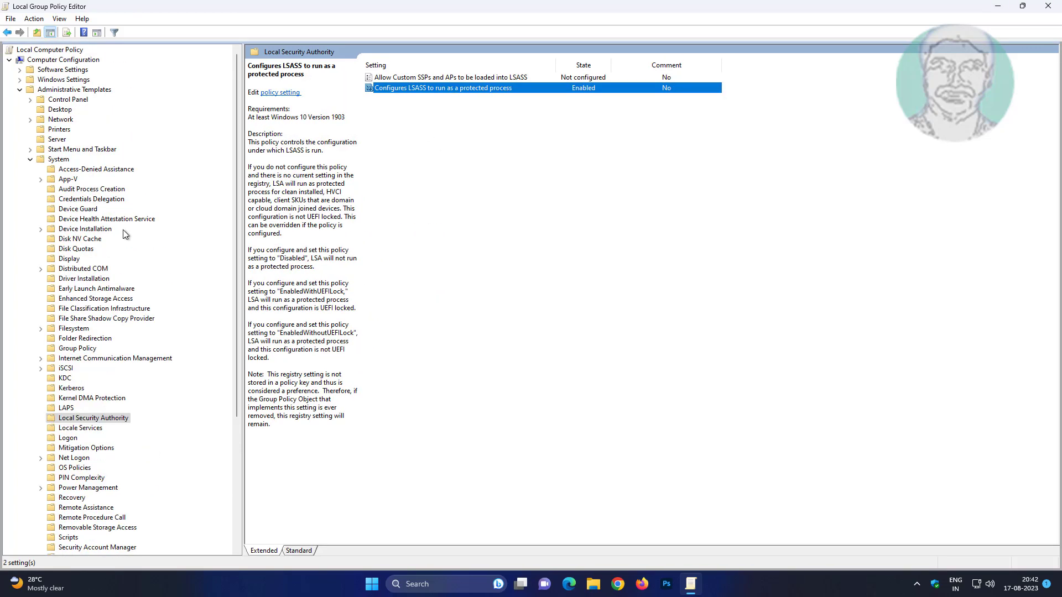
{"action": "left_click", "coordinate": [31, 159]}
{"action": "left_click", "coordinate": [20, 90]}
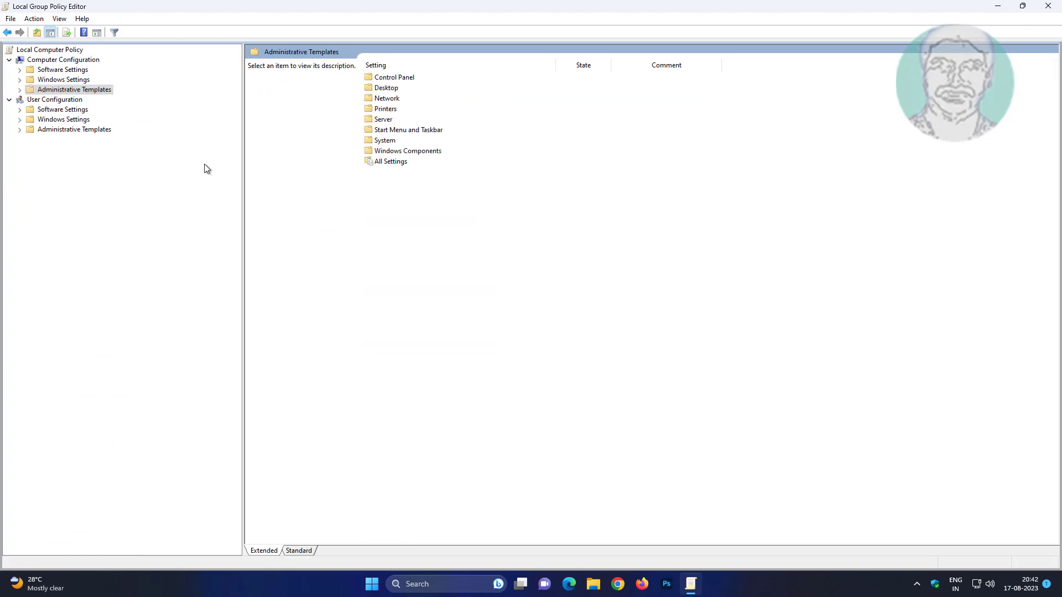
{"action": "left_click", "coordinate": [1043, 5]}
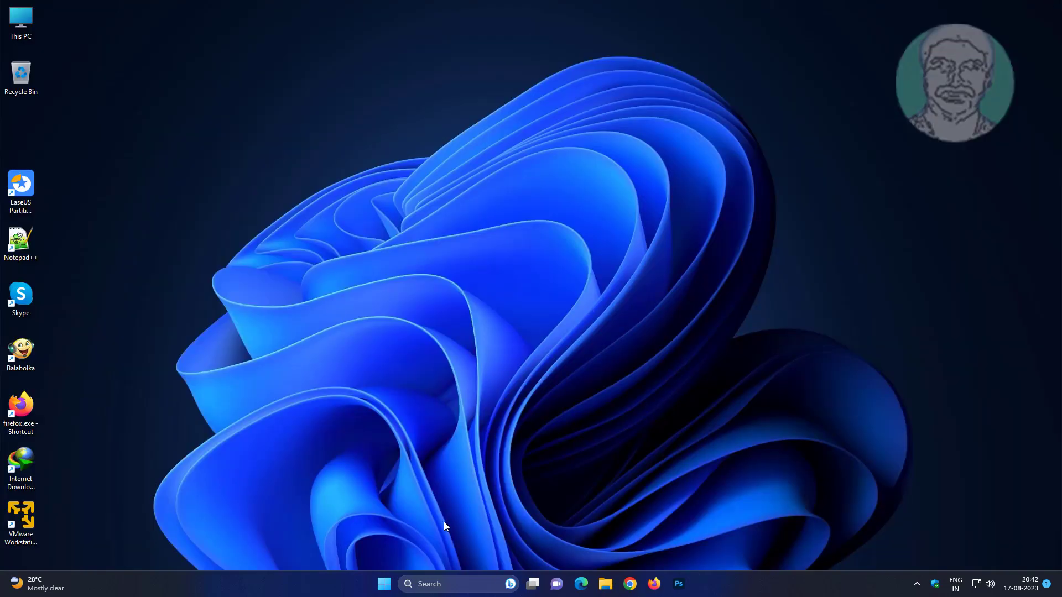
Step: Restart the computer
{"action": "left_click", "coordinate": [384, 584]}
{"action": "left_click", "coordinate": [667, 545]}
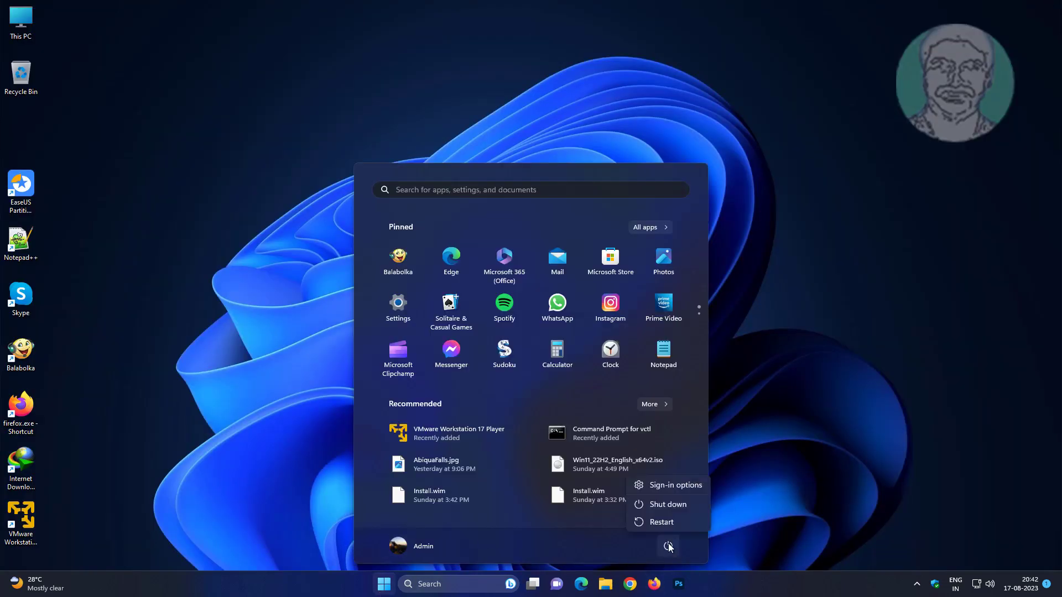
{"action": "left_click", "coordinate": [662, 522]}
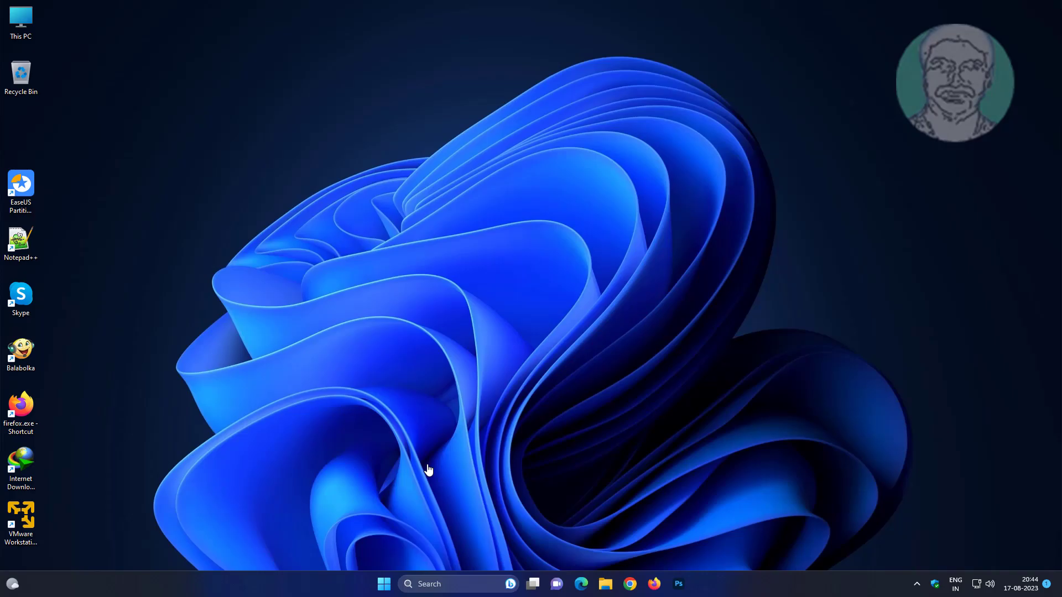
Step: Search Windows for "regedit" and open the Registry Editor as administrator
{"action": "left_click", "coordinate": [463, 585]}
{"action": "type", "text": "regedit"}
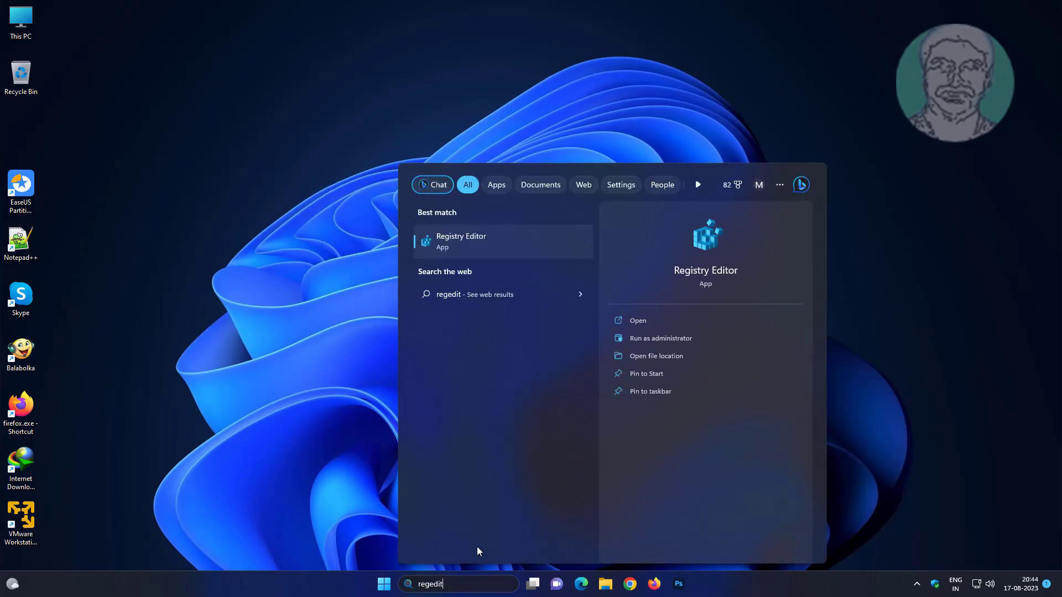
{"action": "right_click", "coordinate": [492, 243]}
{"action": "left_click", "coordinate": [545, 257]}
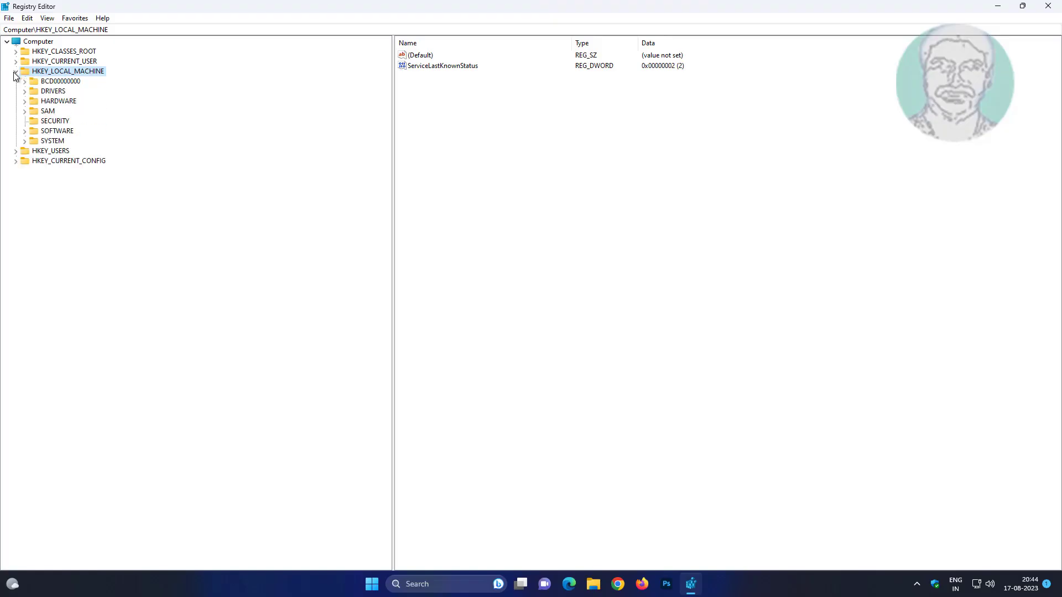
Step: Open the registry key HKEY_LOCAL_MACHINE\SYSTEM\CurrentControlSet\Control\Lsa
{"action": "left_click", "coordinate": [61, 143]}
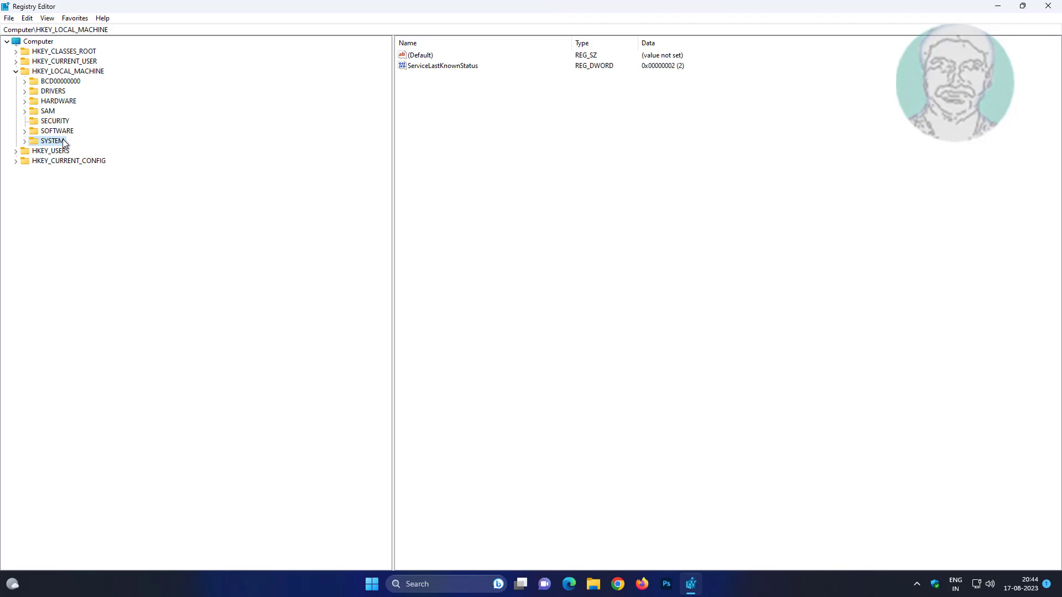
{"action": "left_click", "coordinate": [24, 141]}
{"action": "left_click", "coordinate": [87, 182]}
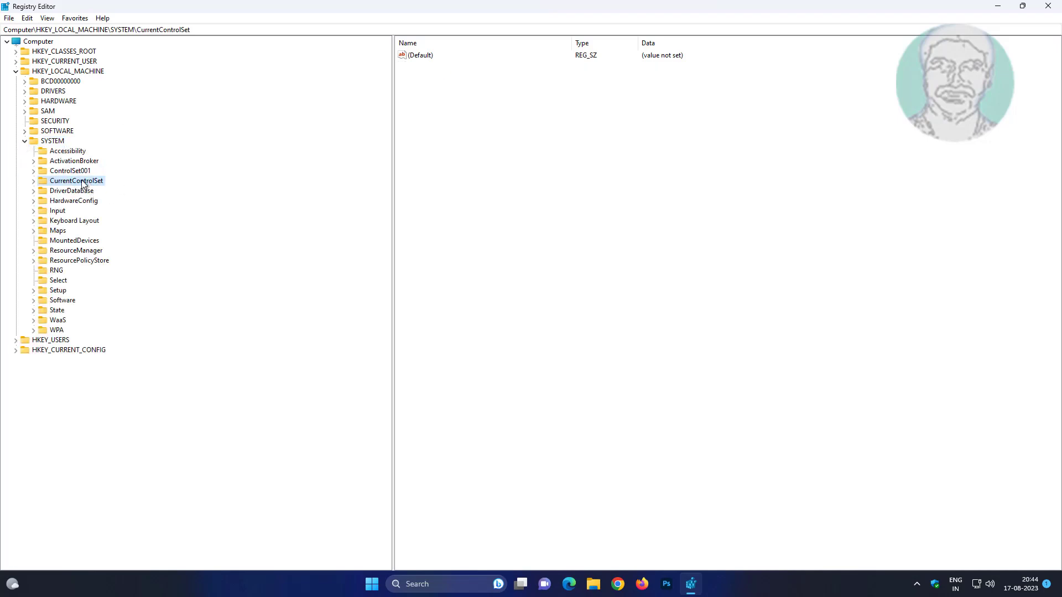
{"action": "left_click", "coordinate": [33, 181]}
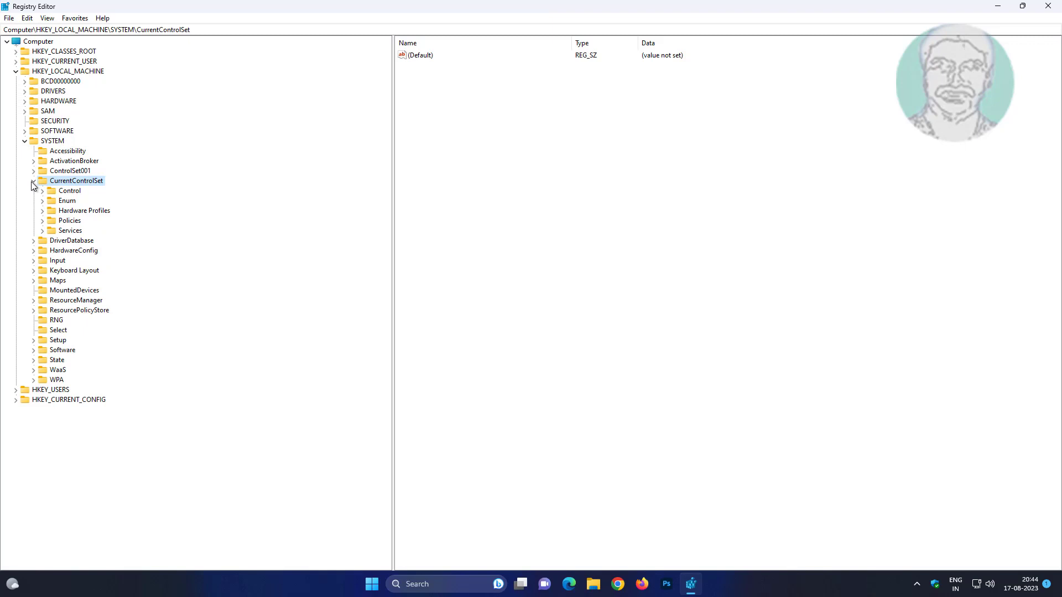
{"action": "left_click", "coordinate": [61, 192]}
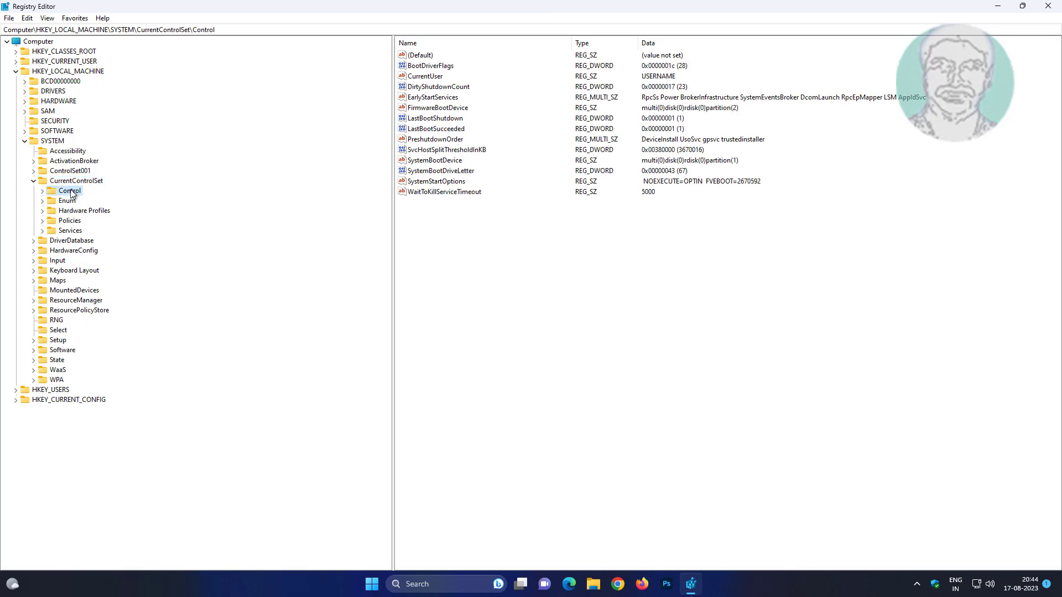
{"action": "left_click", "coordinate": [42, 192]}
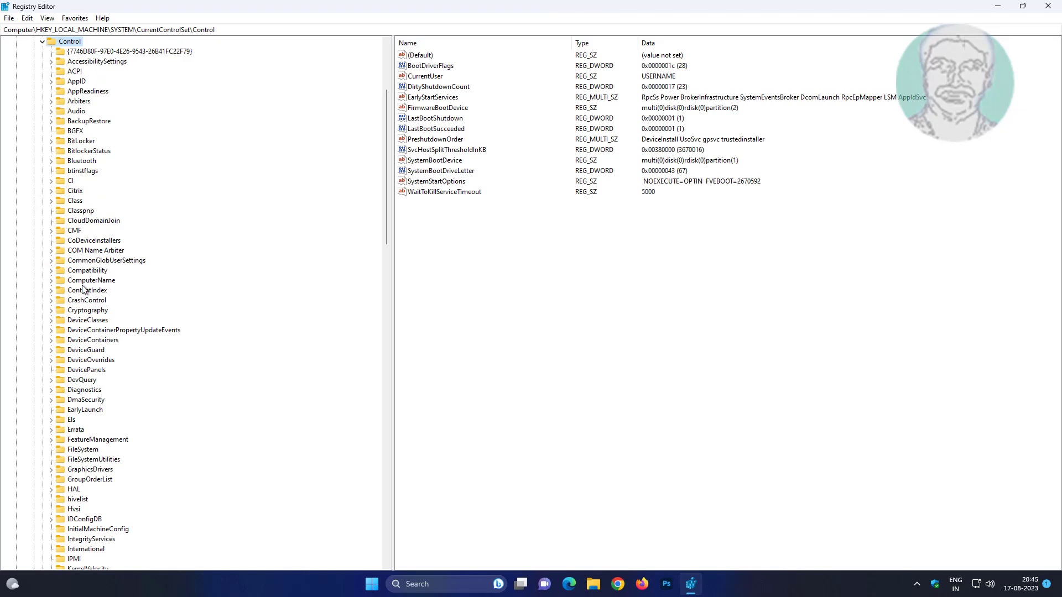
{"action": "scroll", "coordinate": [83, 288], "scroll_direction": "down", "scroll_amount": 6}
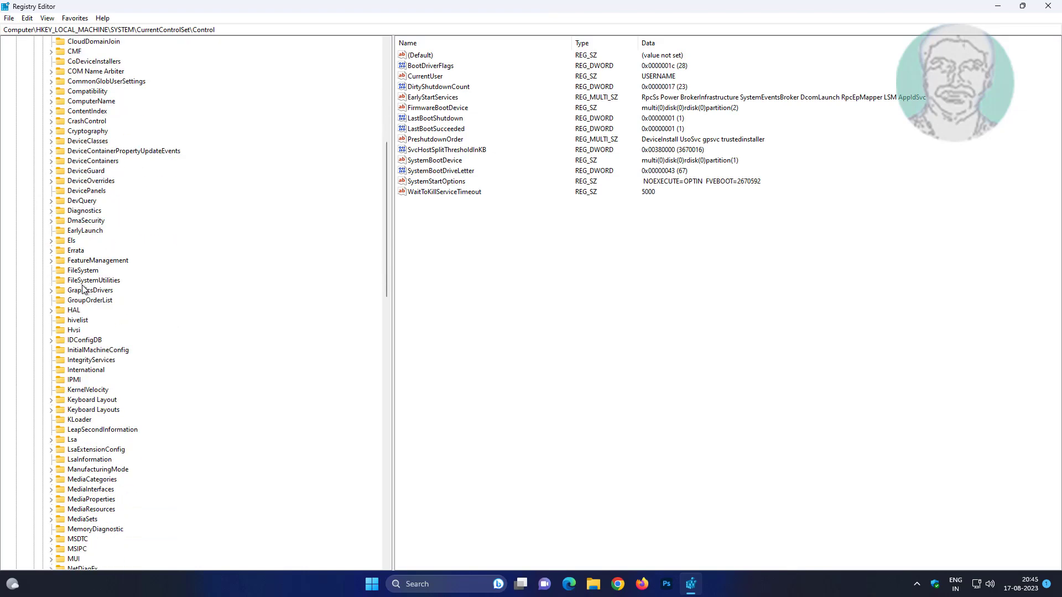
{"action": "scroll", "coordinate": [83, 288], "scroll_direction": "down", "scroll_amount": 5}
{"action": "left_click", "coordinate": [72, 290]}
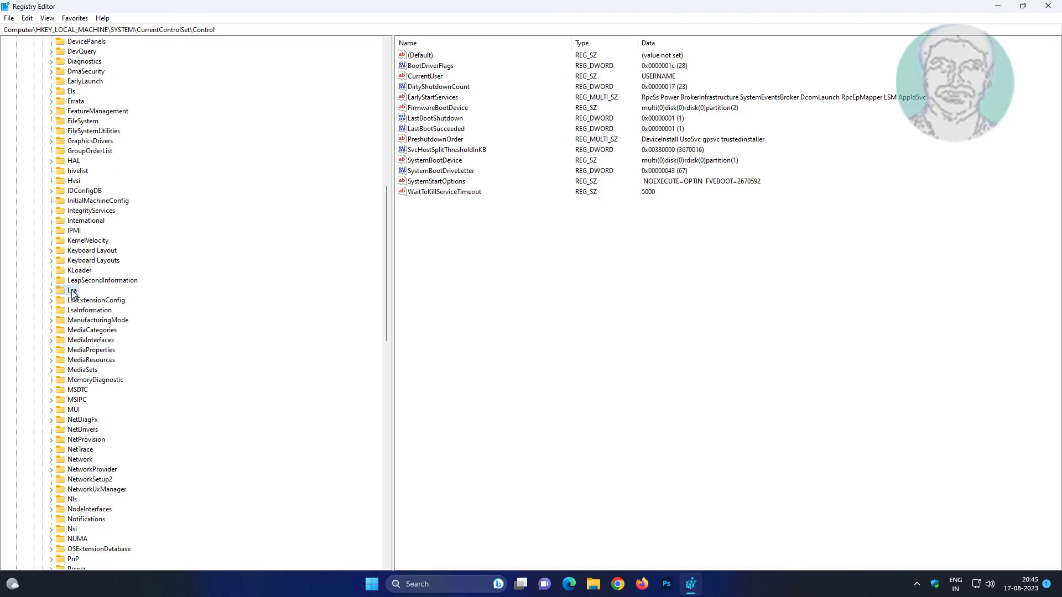
Step: Set the value data of the RunAsPPL entry in the Lsa key to 2 and confirm it
{"action": "left_click", "coordinate": [435, 249]}
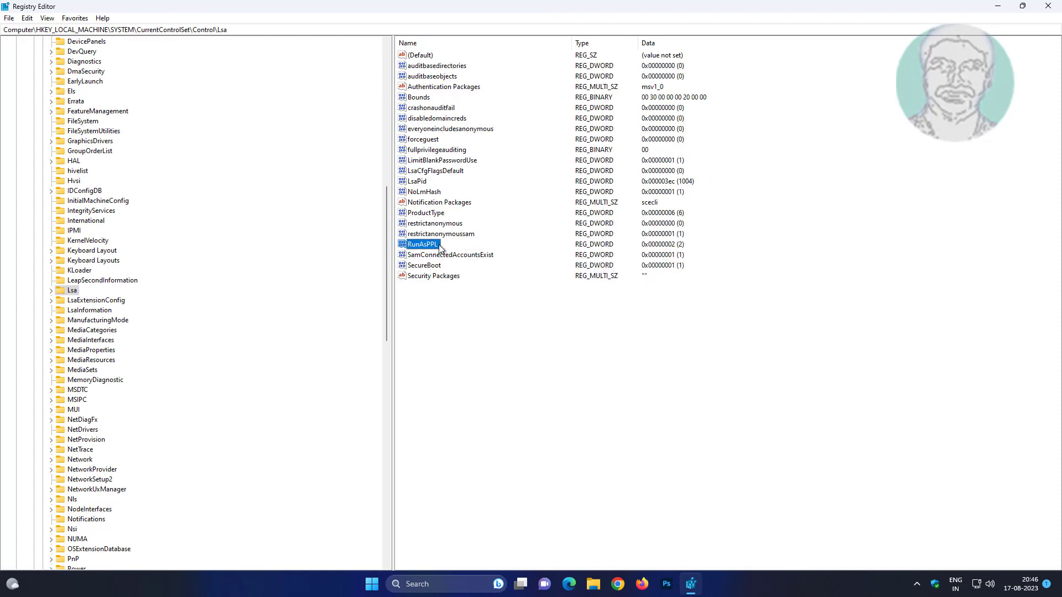
{"action": "double_click", "coordinate": [430, 245]}
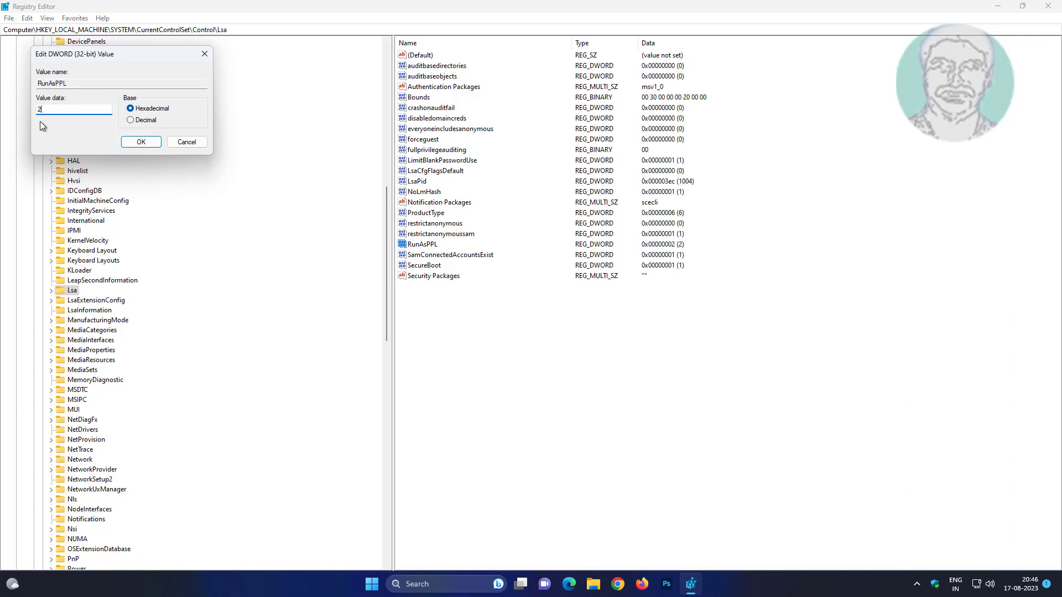
{"action": "left_click", "coordinate": [139, 142]}
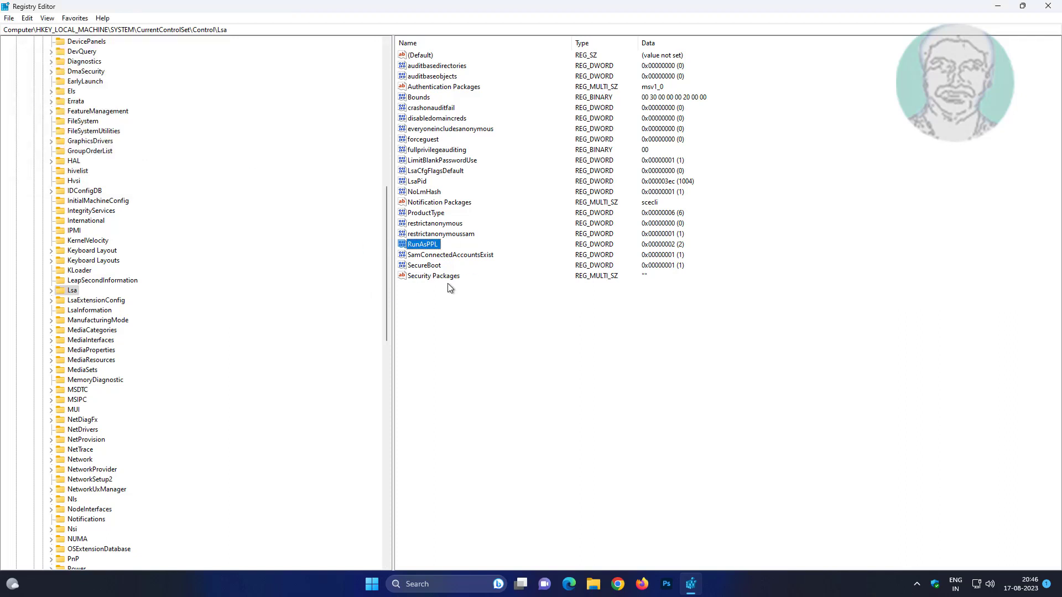
Step: Create a new DWORD (32-bit) value named RunAsPPLBoot in the Lsa key
{"action": "left_click", "coordinate": [426, 372]}
{"action": "right_click", "coordinate": [446, 323]}
{"action": "mouse_move", "coordinate": [476, 329]}
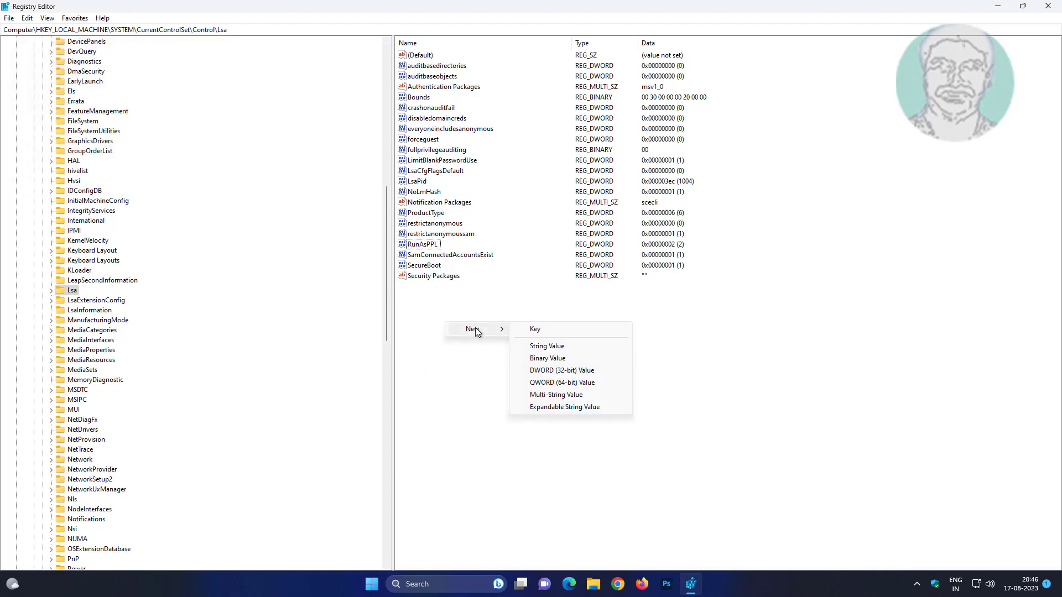
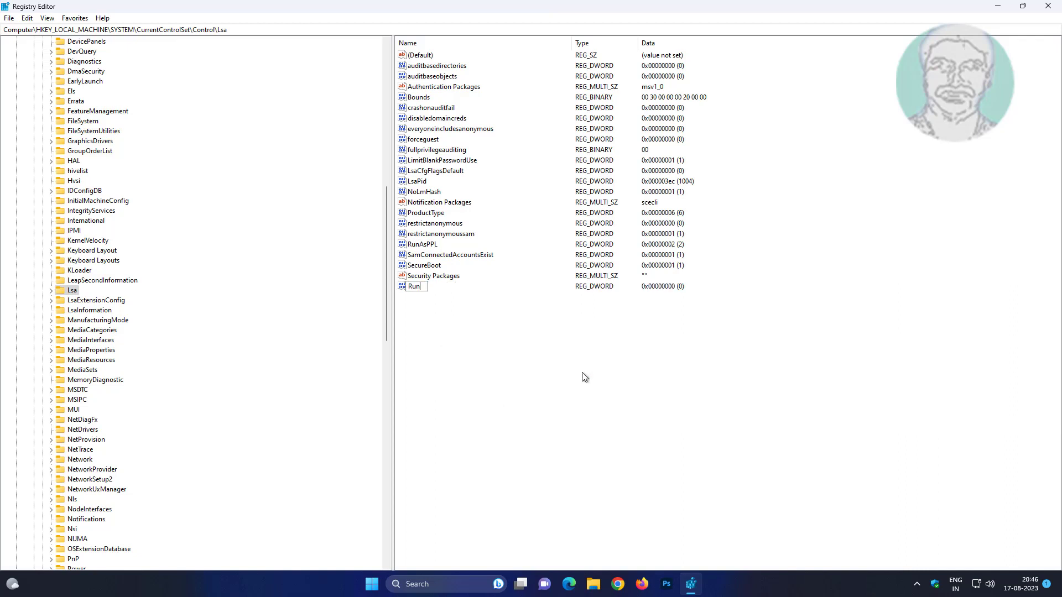
{"action": "type", "text": "AsPPLBoot"}
{"action": "key", "text": "Return"}
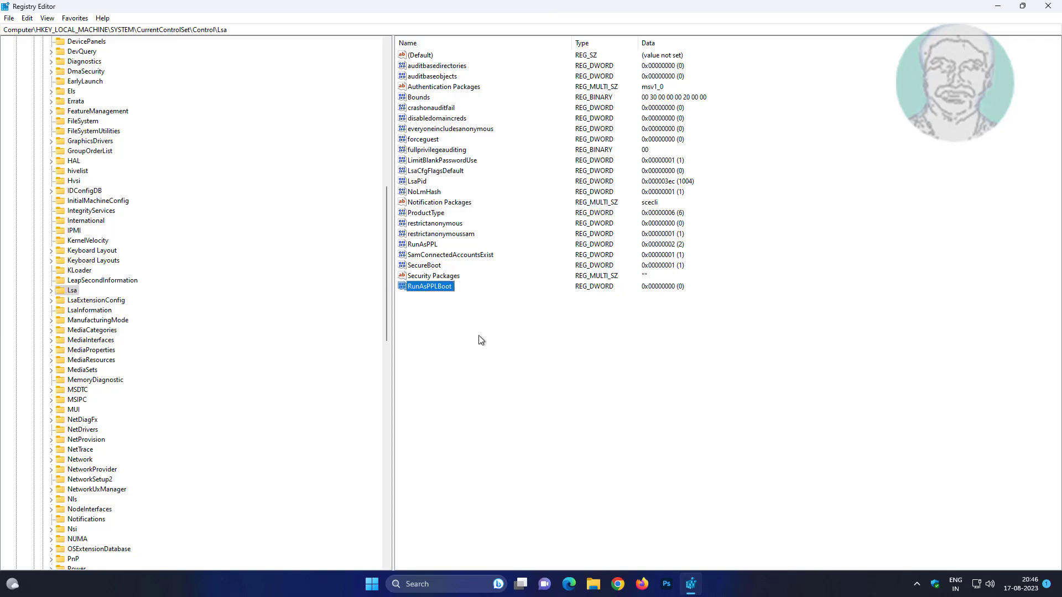
Step: Set the value data of the RunAsPPLBoot entry to 2 with the hexadecimal base
{"action": "double_click", "coordinate": [430, 291]}
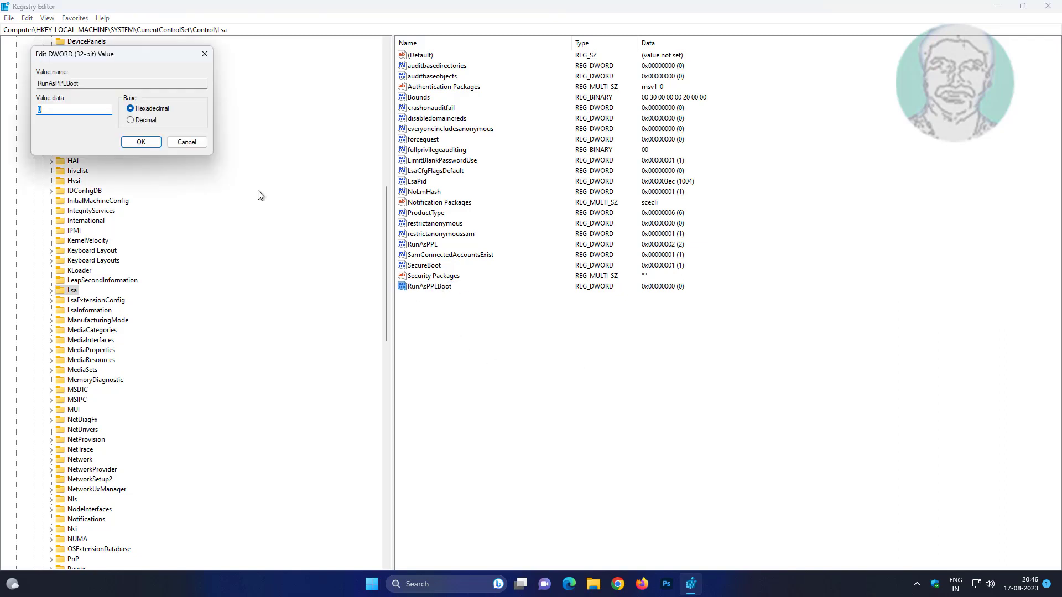
{"action": "type", "text": "2"}
{"action": "left_click", "coordinate": [142, 144]}
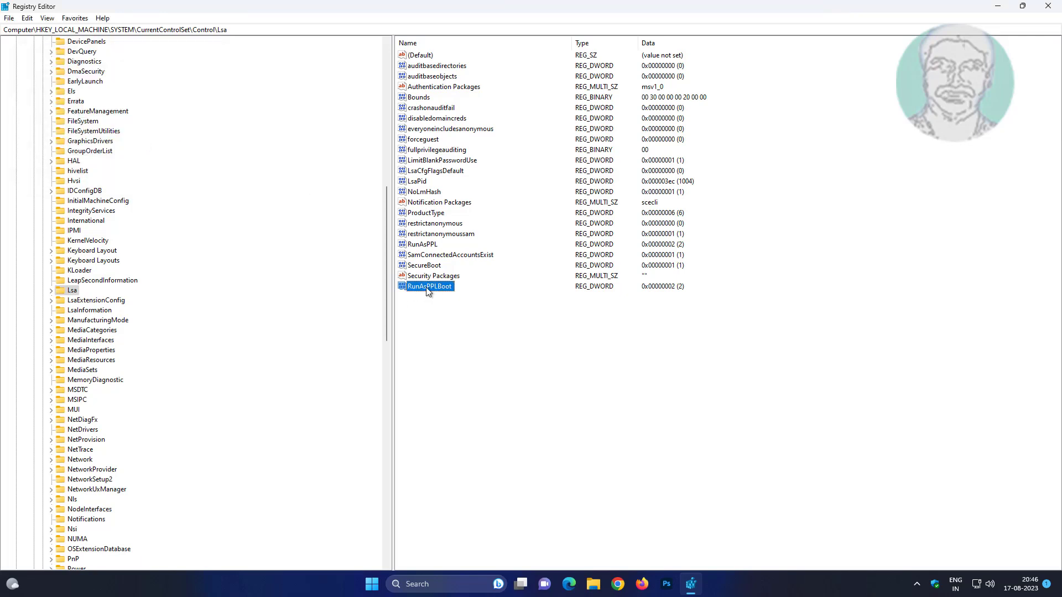
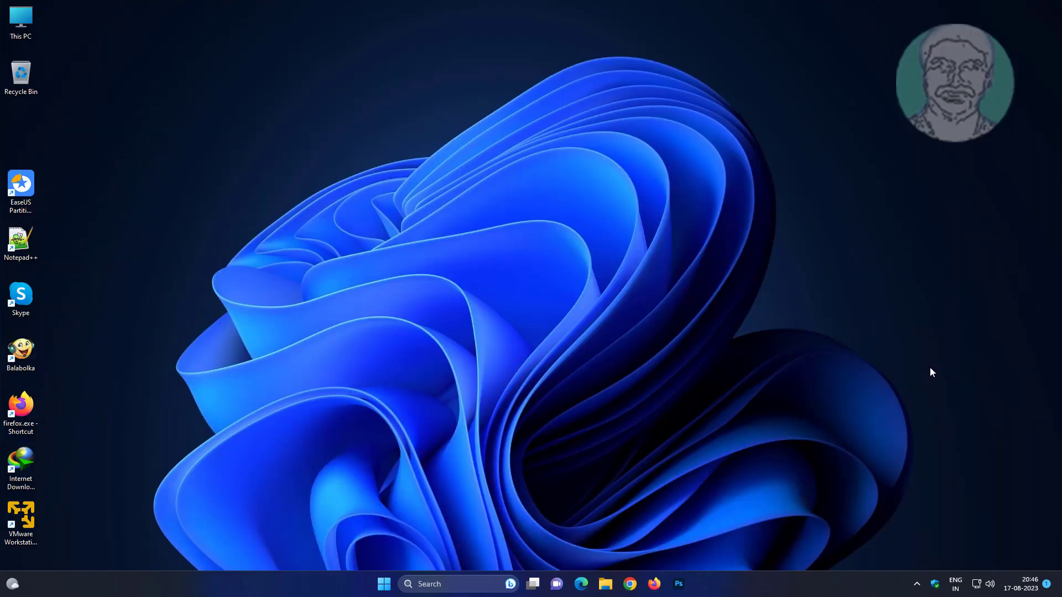
Step: Restart the computer from the desktop
{"action": "left_click", "coordinate": [381, 584]}
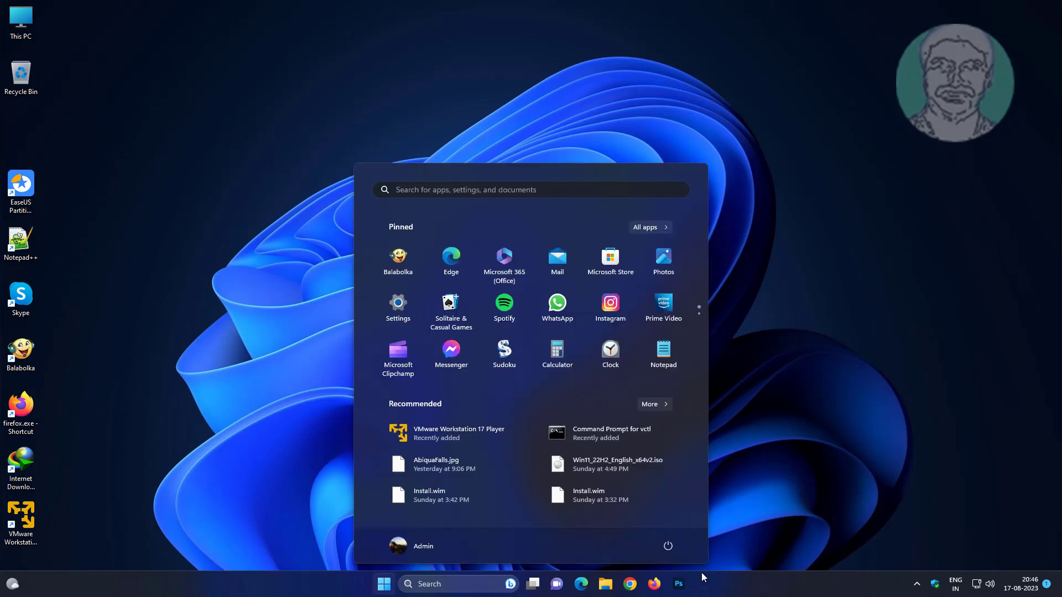
{"action": "left_click", "coordinate": [666, 545]}
{"action": "left_click", "coordinate": [681, 519]}
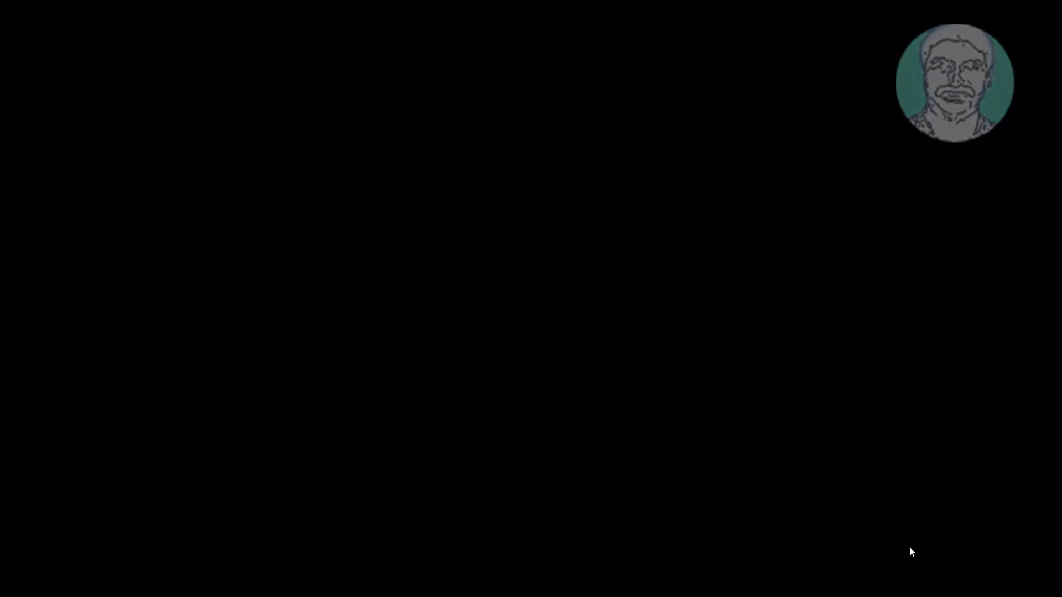